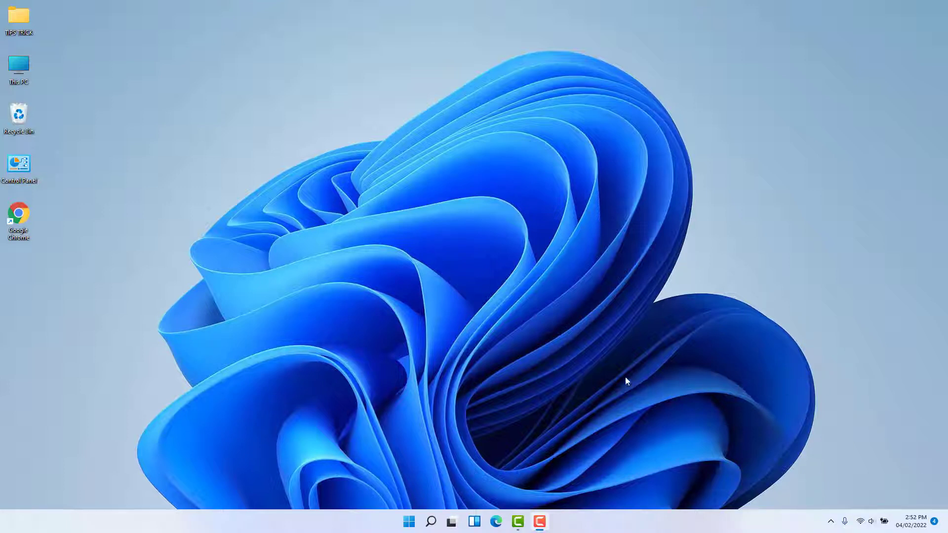
# In Settings, begin renaming the PC to 'tipds', then cancel and close Settings.
pyautogui.click(409, 522)
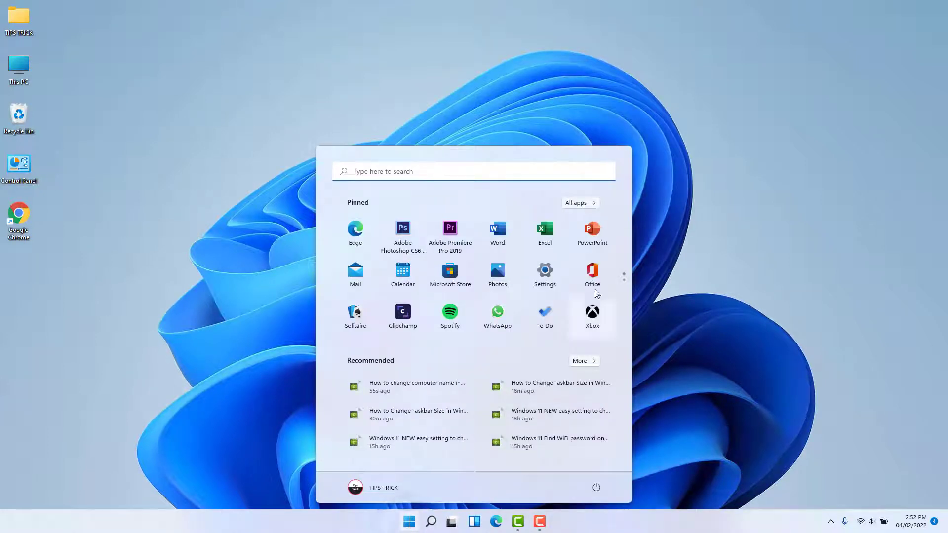
pyautogui.click(547, 273)
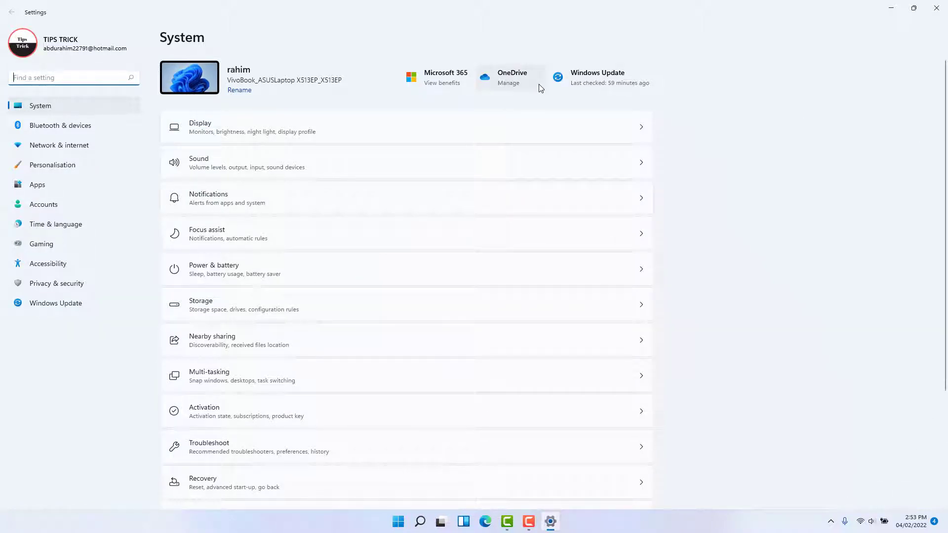
pyautogui.click(244, 94)
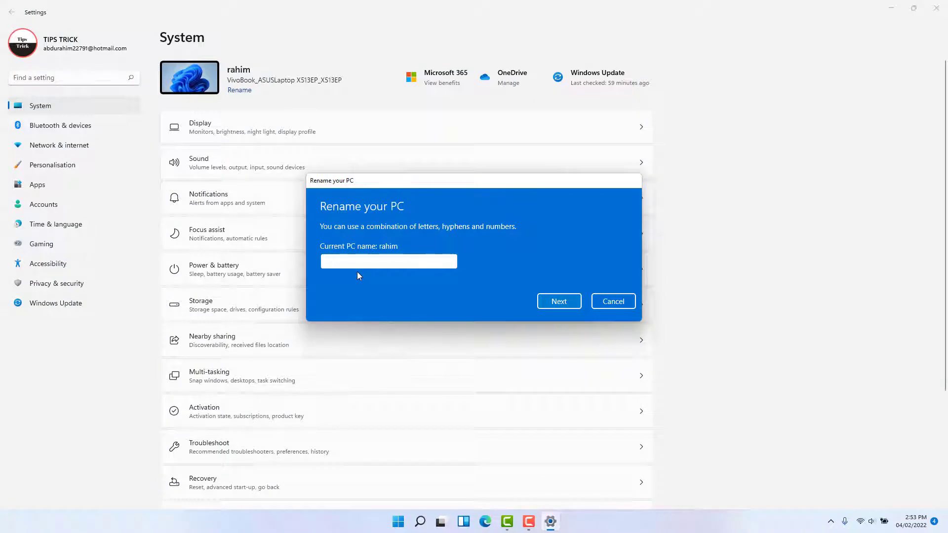
pyautogui.write('tipdshh')
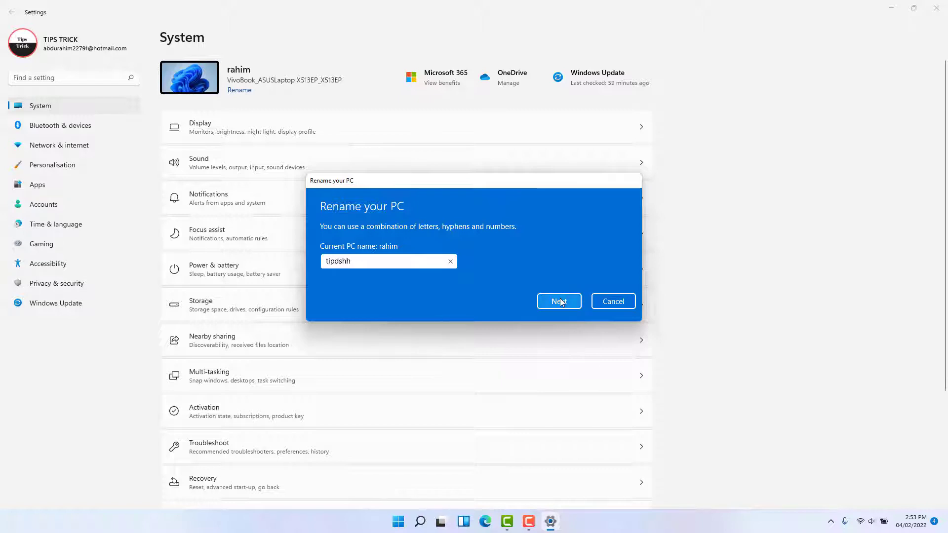
pyautogui.click(627, 303)
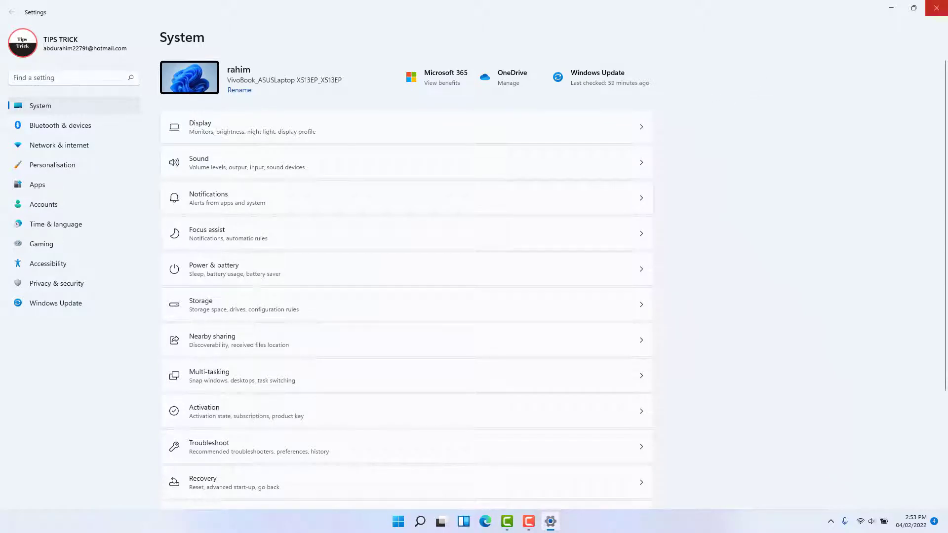
pyautogui.click(936, 8)
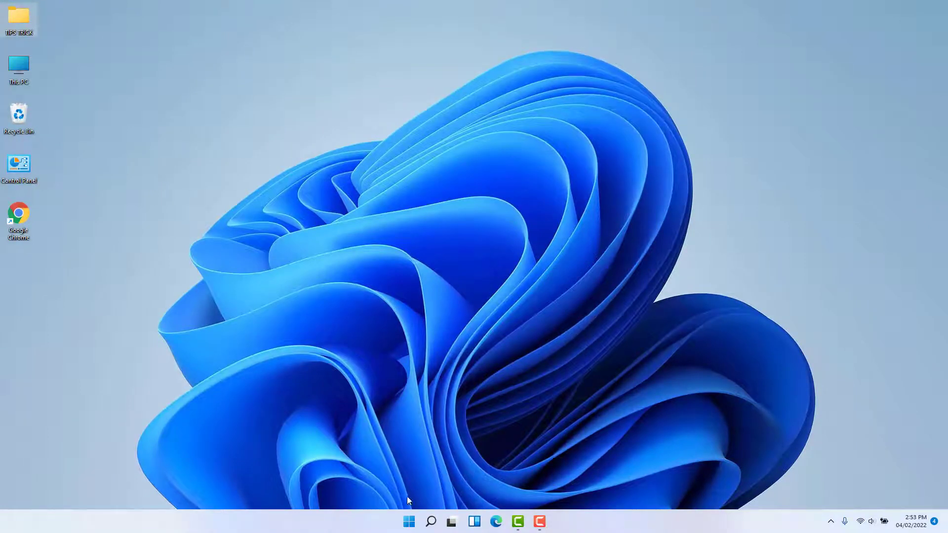
# From Settings > About, try renaming the PC to 'tipsand', then cancel, keeping the current name.
pyautogui.click(408, 521)
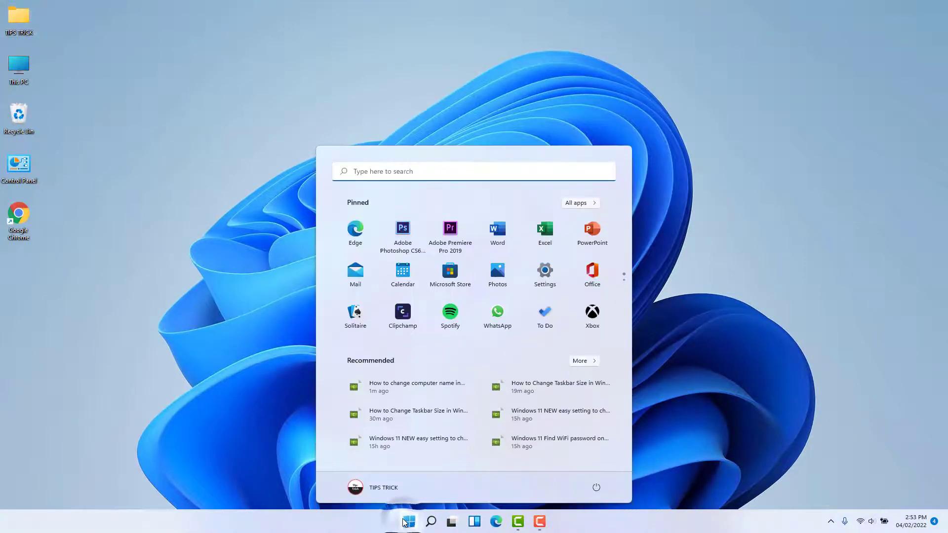
pyautogui.click(546, 271)
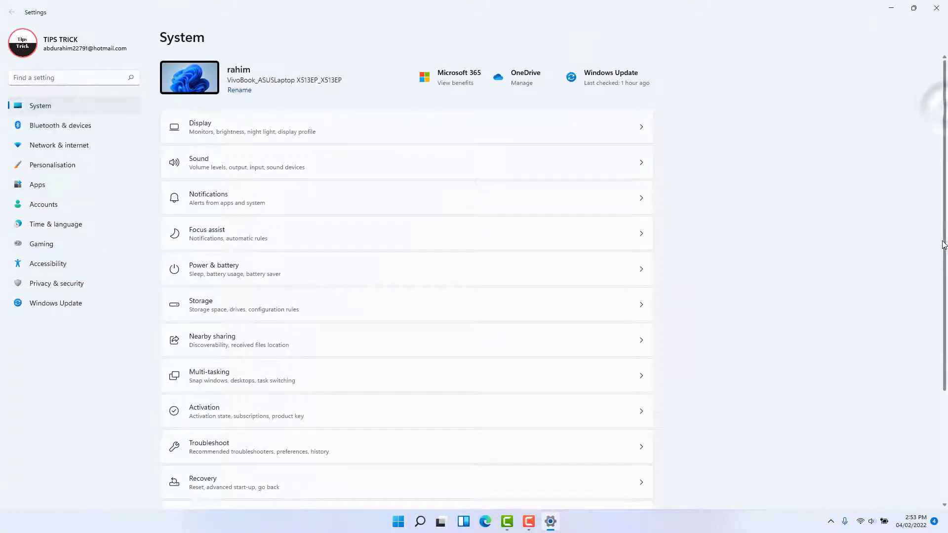
pyautogui.scroll(-3, 943, 245)
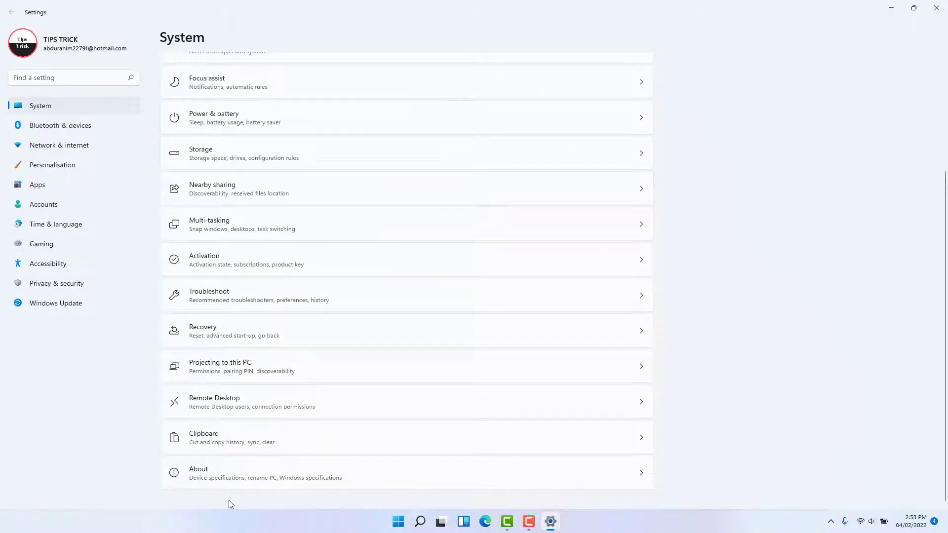
pyautogui.click(257, 475)
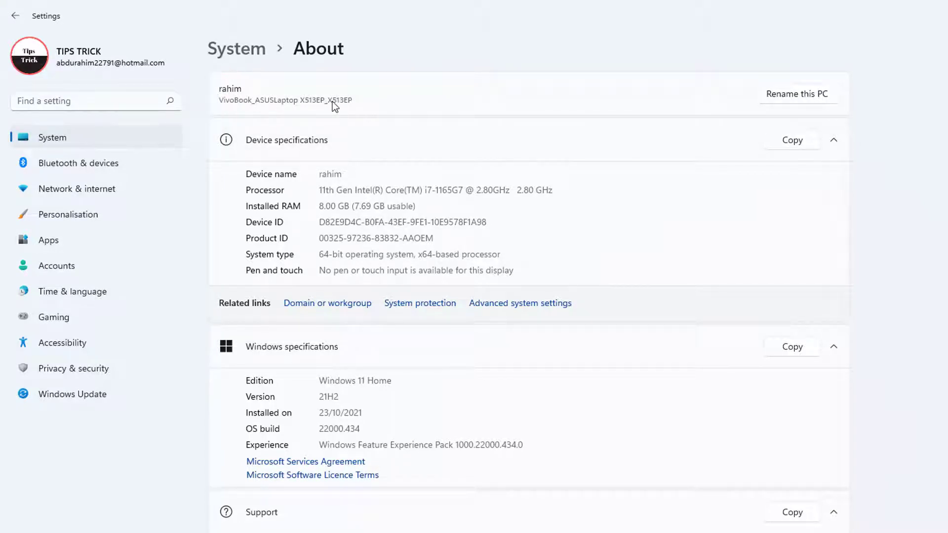
pyautogui.click(808, 99)
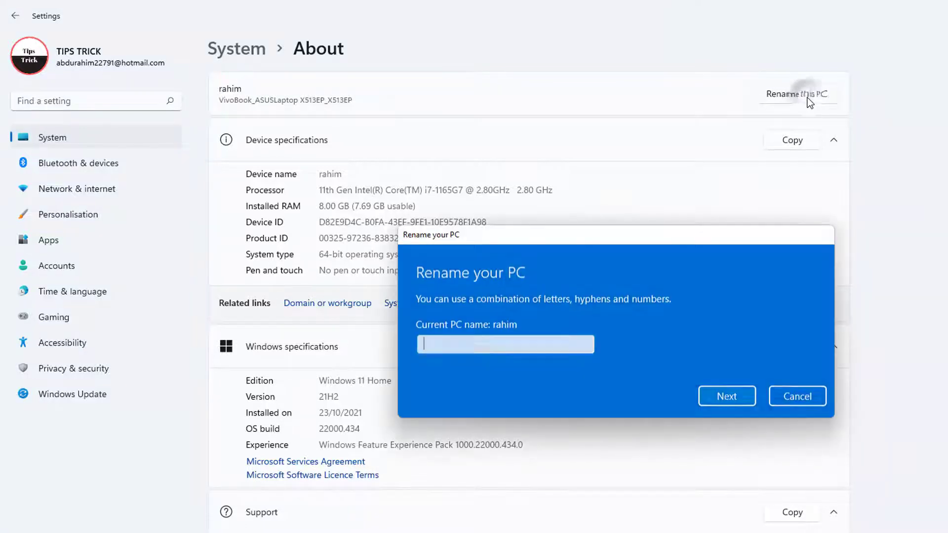
pyautogui.click(497, 340)
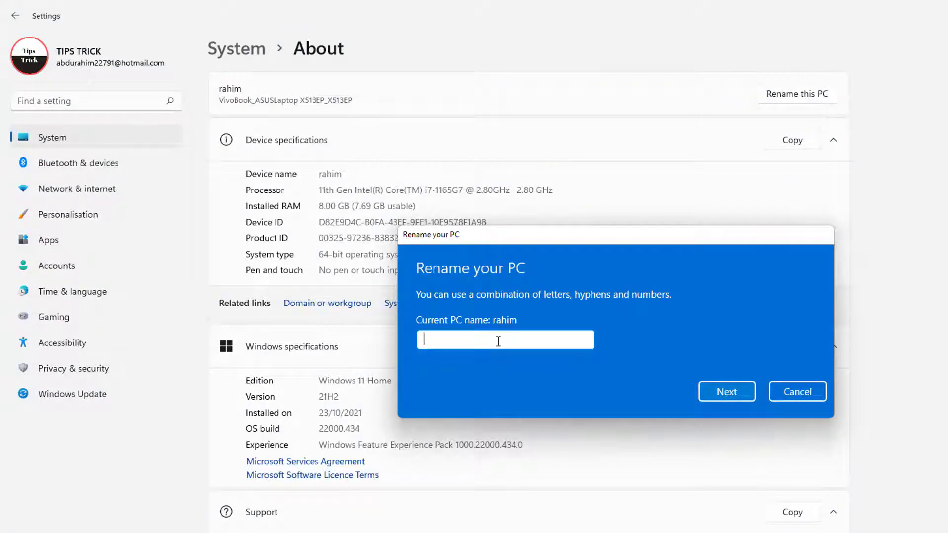
pyautogui.write('tipsand')
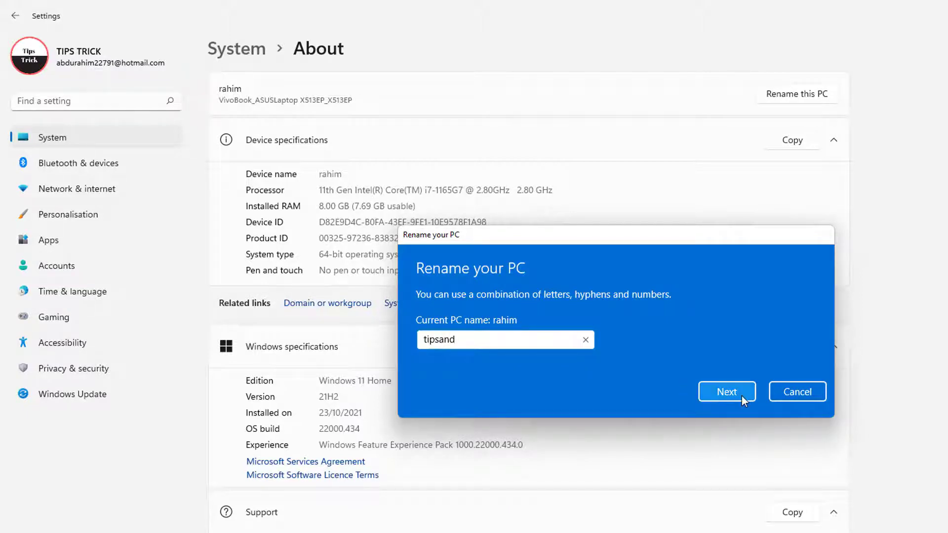
pyautogui.click(797, 398)
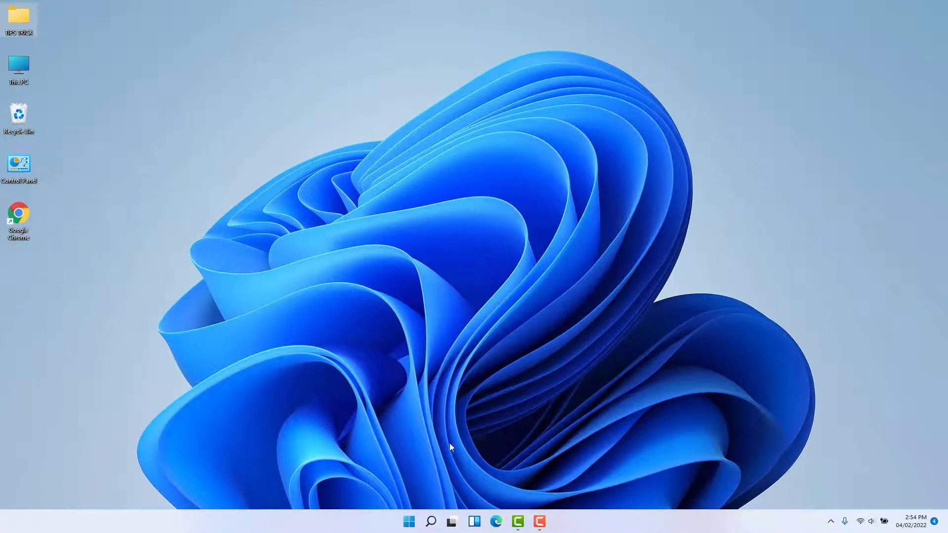
# Search 'control' to reach Control Panel's System and Security, maximize it, and choose Allow remote access.
pyautogui.click(431, 525)
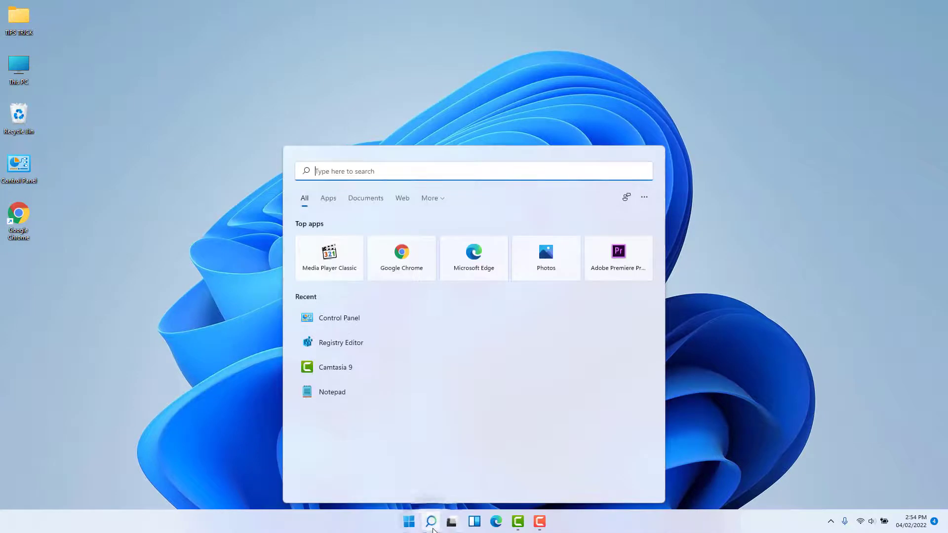
pyautogui.write('cont')
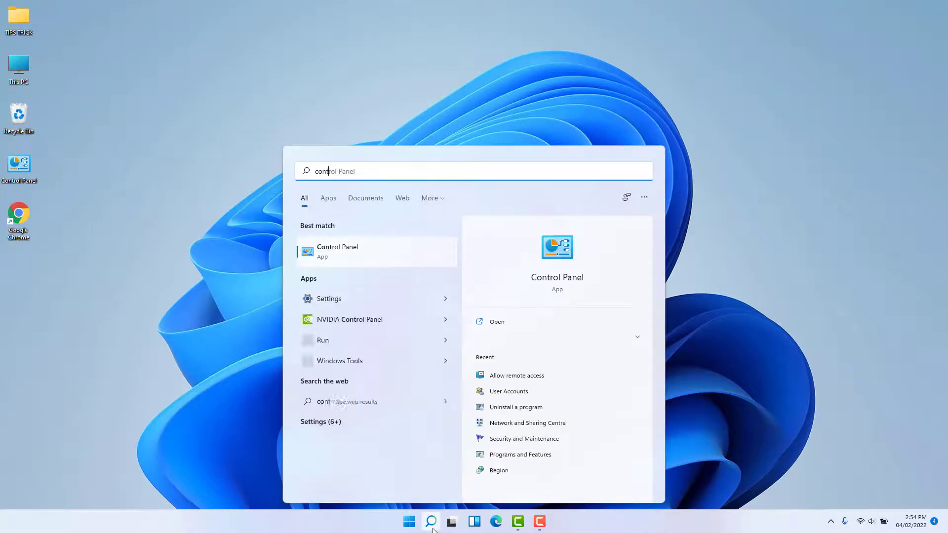
pyautogui.write('rol')
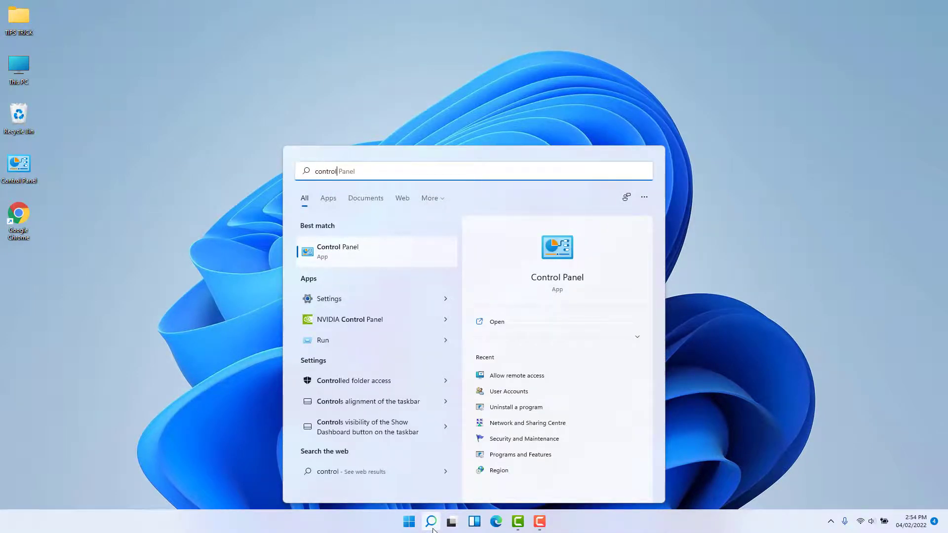
pyautogui.click(395, 247)
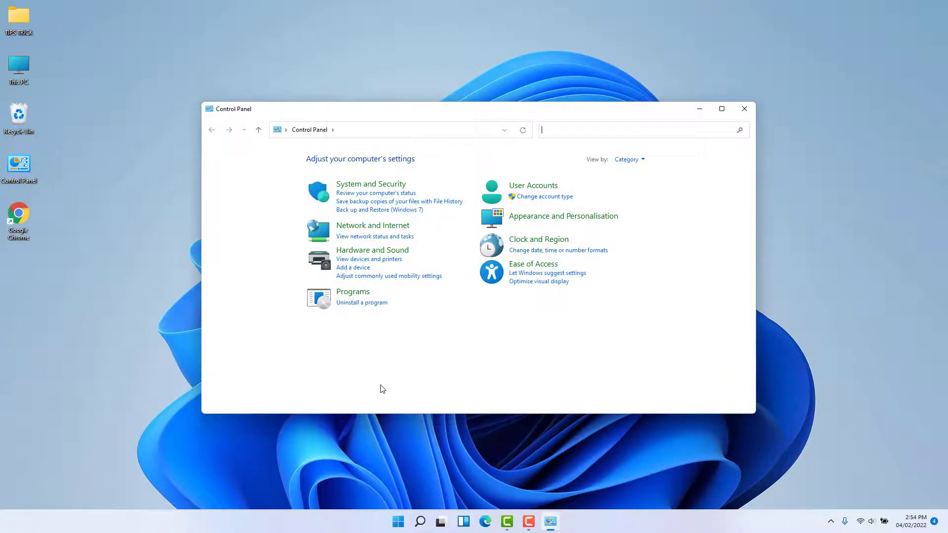
pyautogui.click(375, 187)
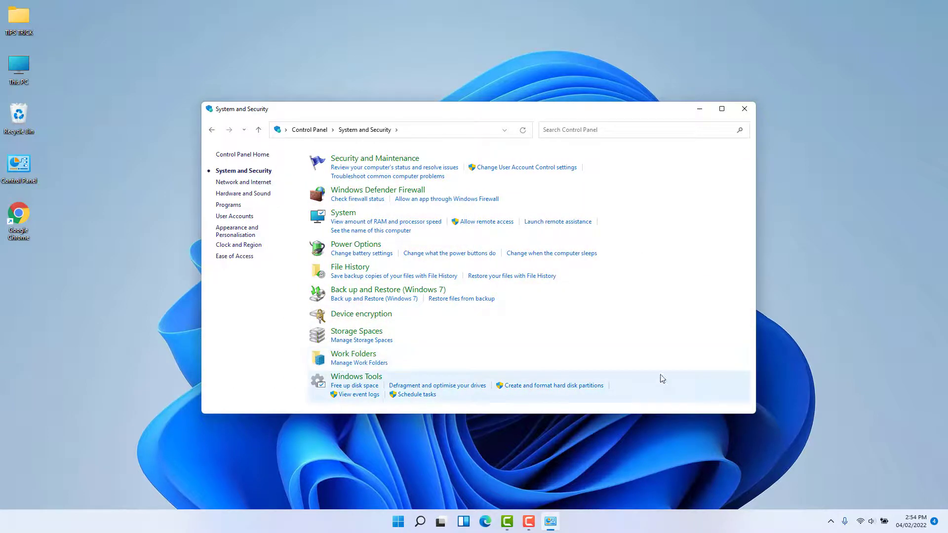
pyautogui.click(721, 109)
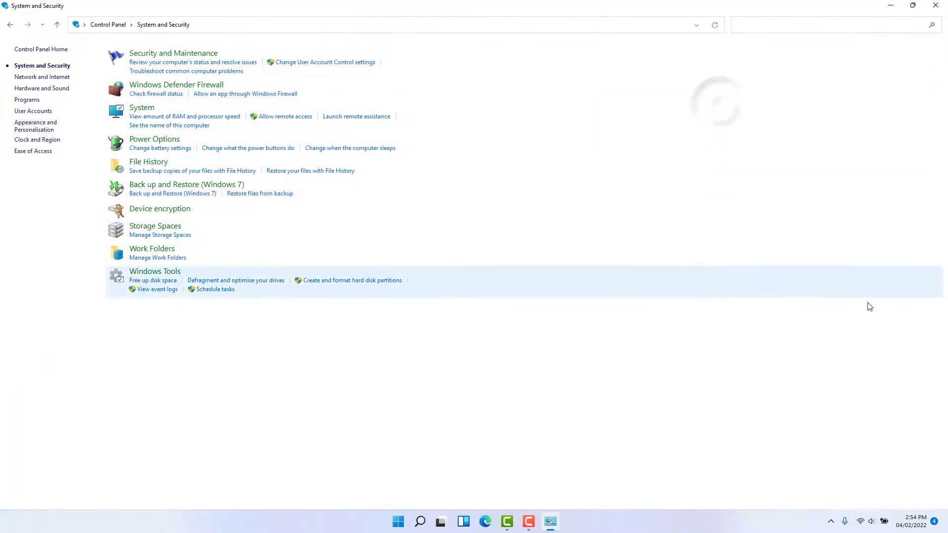
pyautogui.click(279, 119)
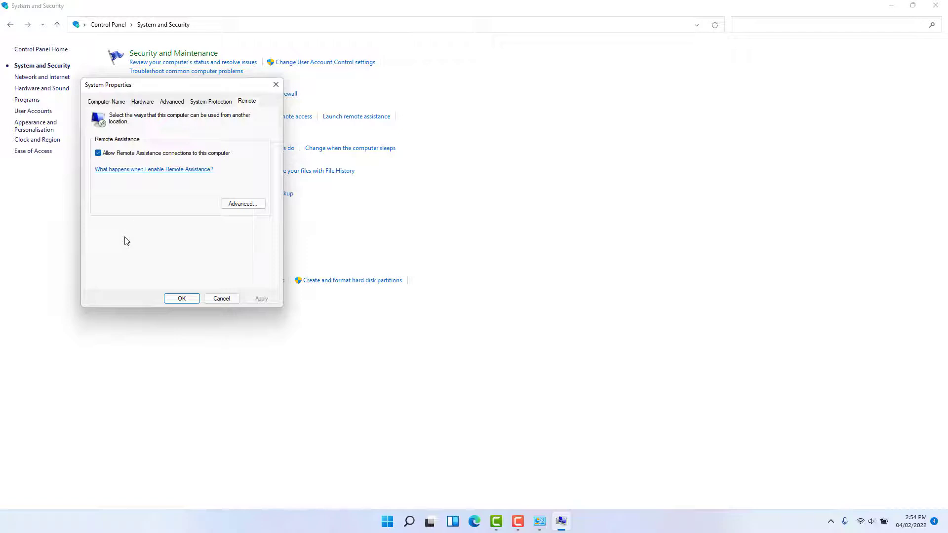
# On the Computer Name tab, enter a trial new name, then cancel both dialogs and close Control Panel.
pyautogui.click(110, 102)
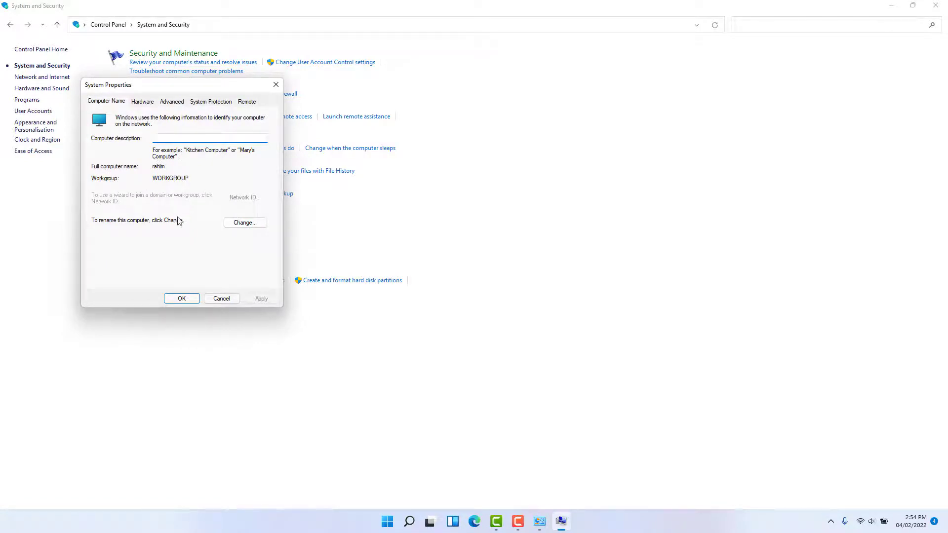
pyautogui.click(244, 223)
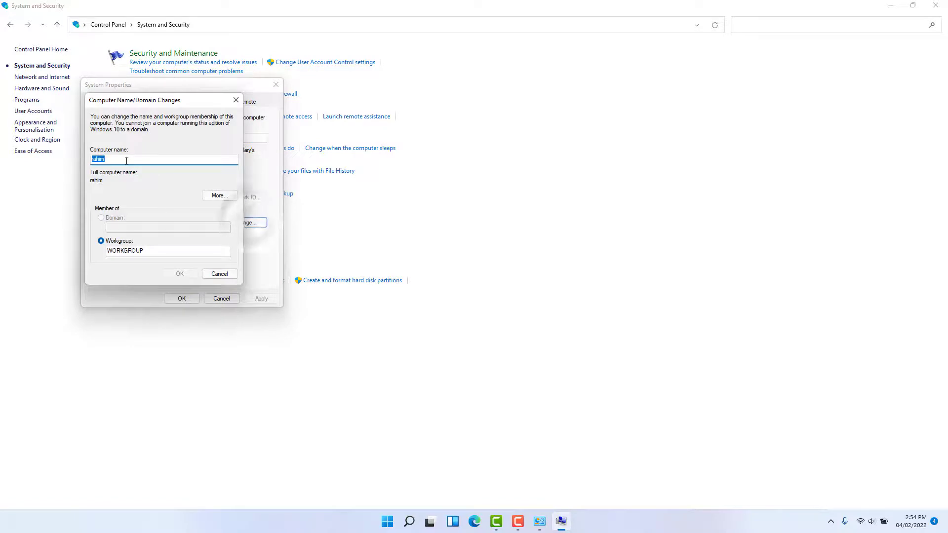
pyautogui.write('tips')
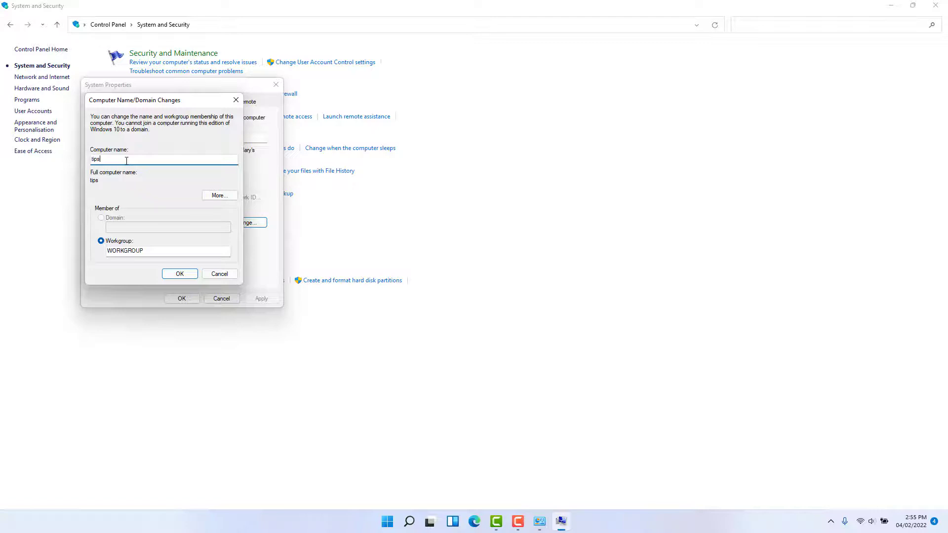
pyautogui.write('hhgffghfg11')
pyautogui.click(220, 275)
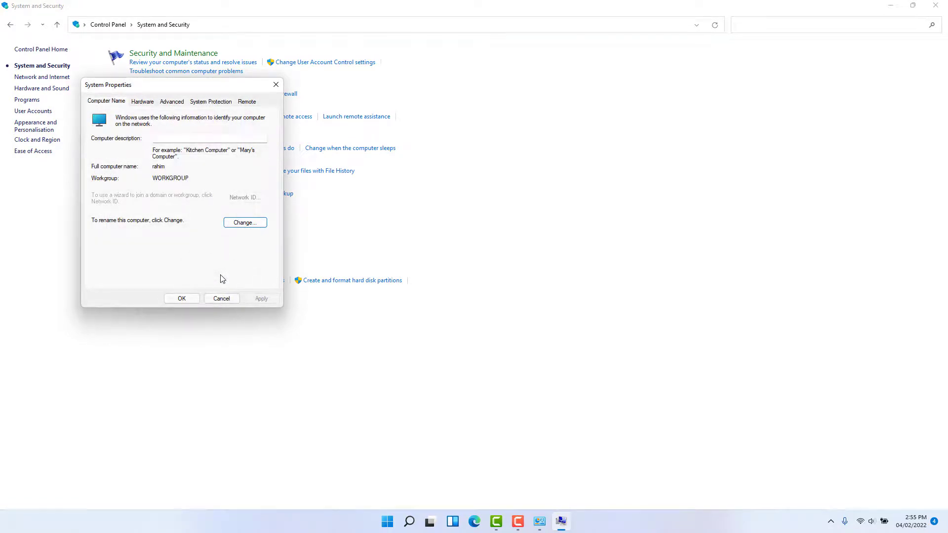
pyautogui.click(224, 300)
pyautogui.click(936, 5)
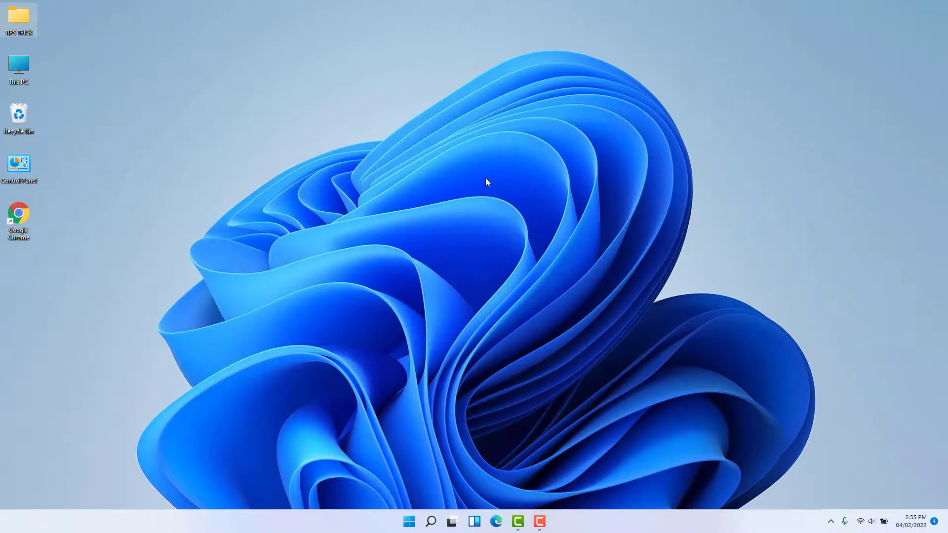
# Go to Control Panel > User Accounts > Change your account name, type 'tips sbdf', then cancel.
pyautogui.click(432, 522)
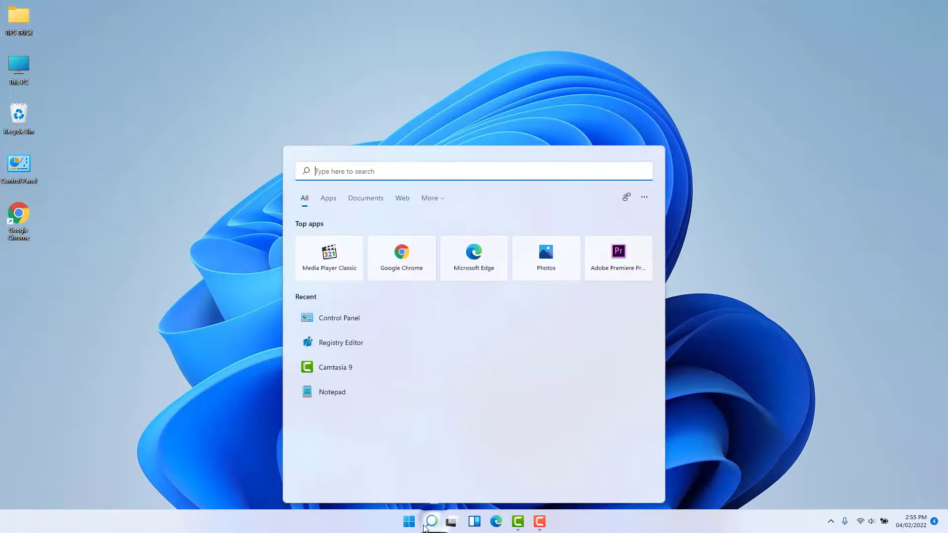
pyautogui.write('contr')
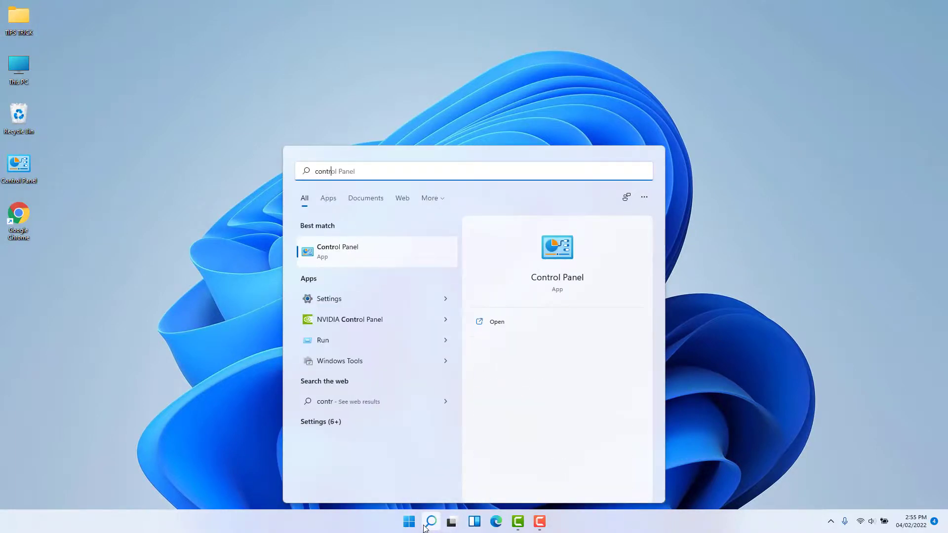
pyautogui.click(398, 255)
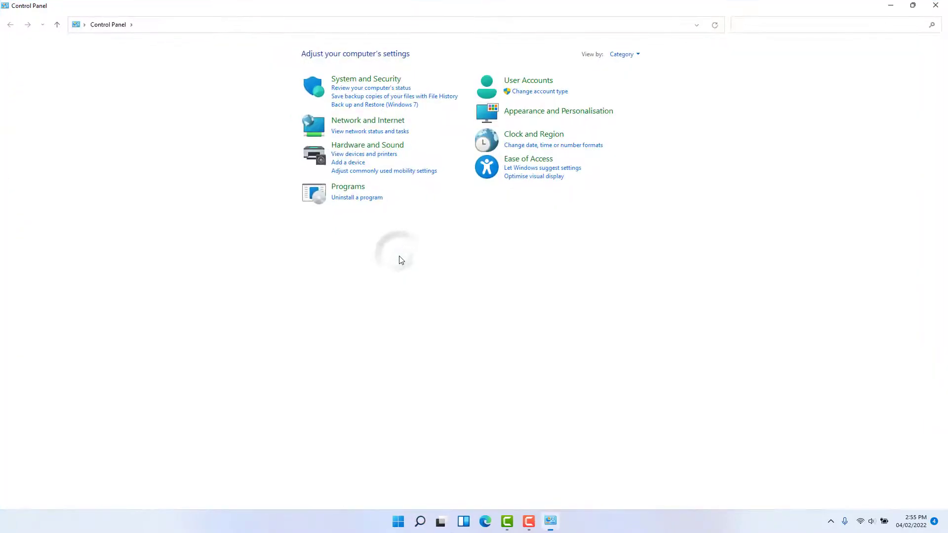
pyautogui.click(531, 82)
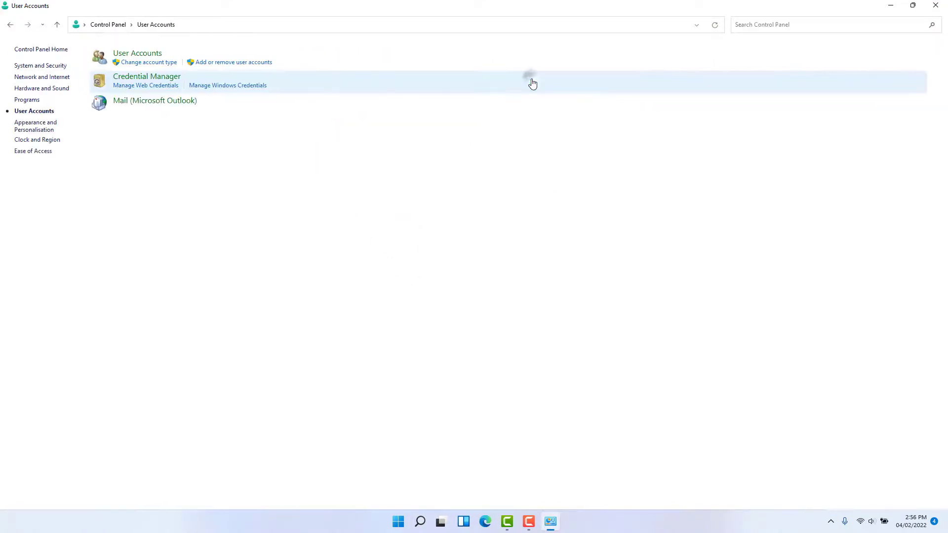
pyautogui.click(153, 54)
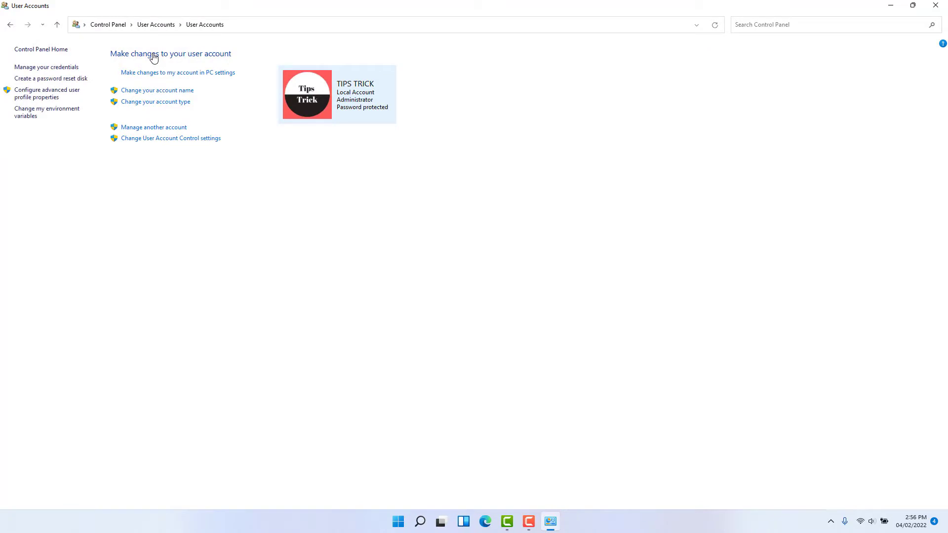
pyautogui.click(169, 91)
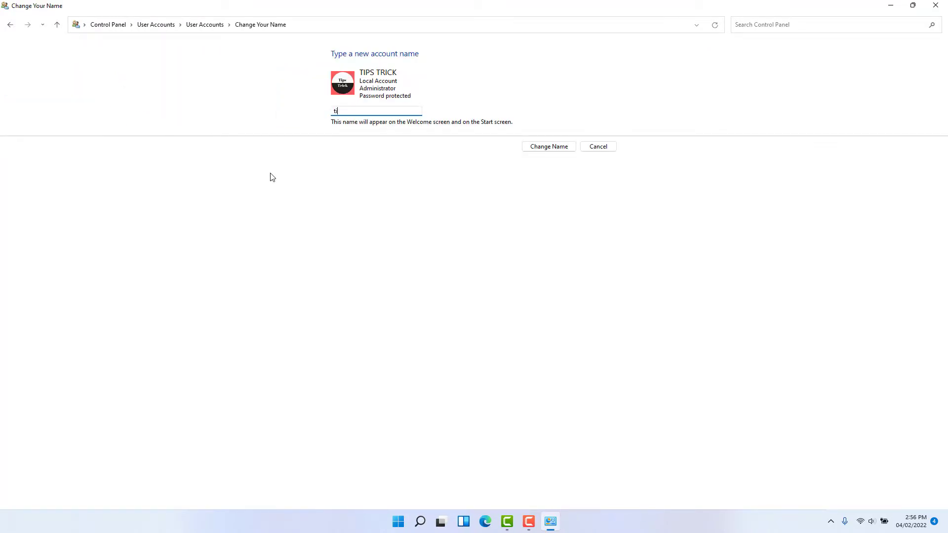
pyautogui.write('tips s')
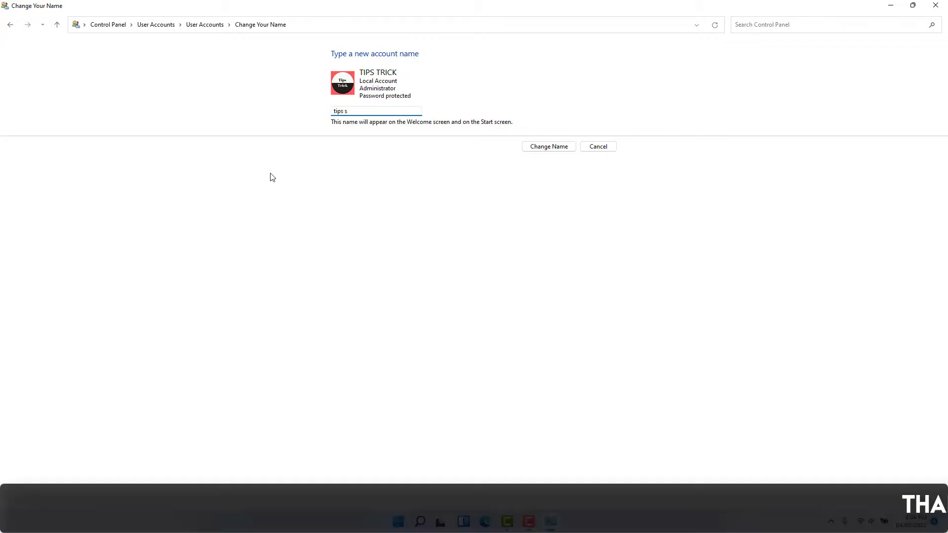
pyautogui.write('bdf')
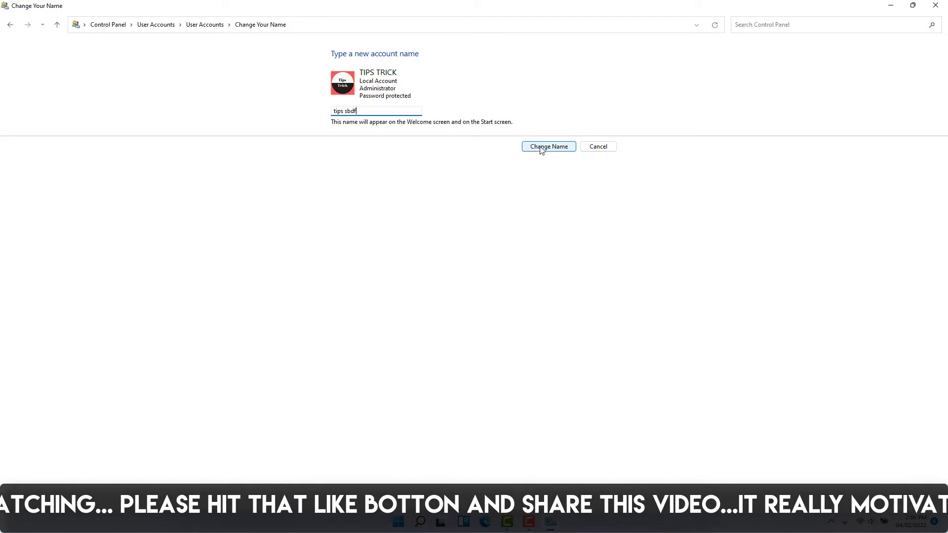
pyautogui.click(598, 148)
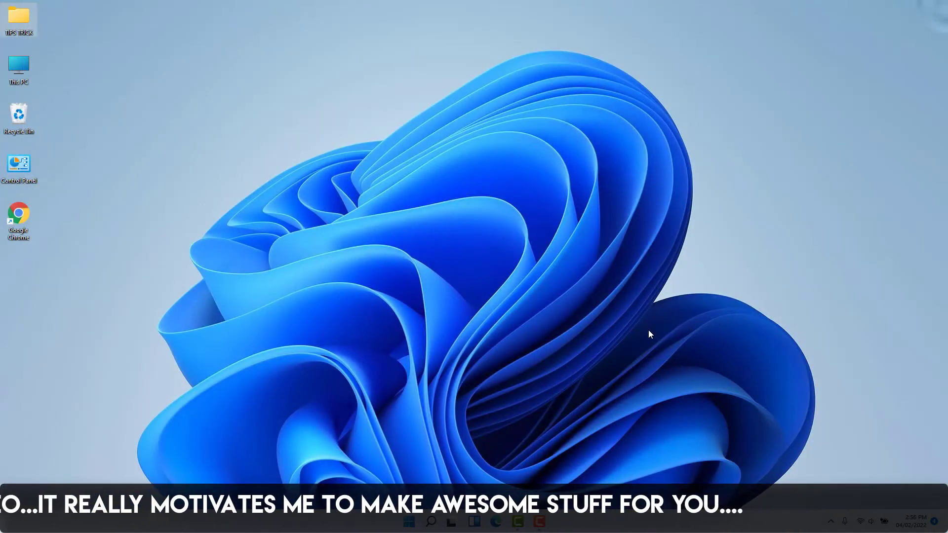